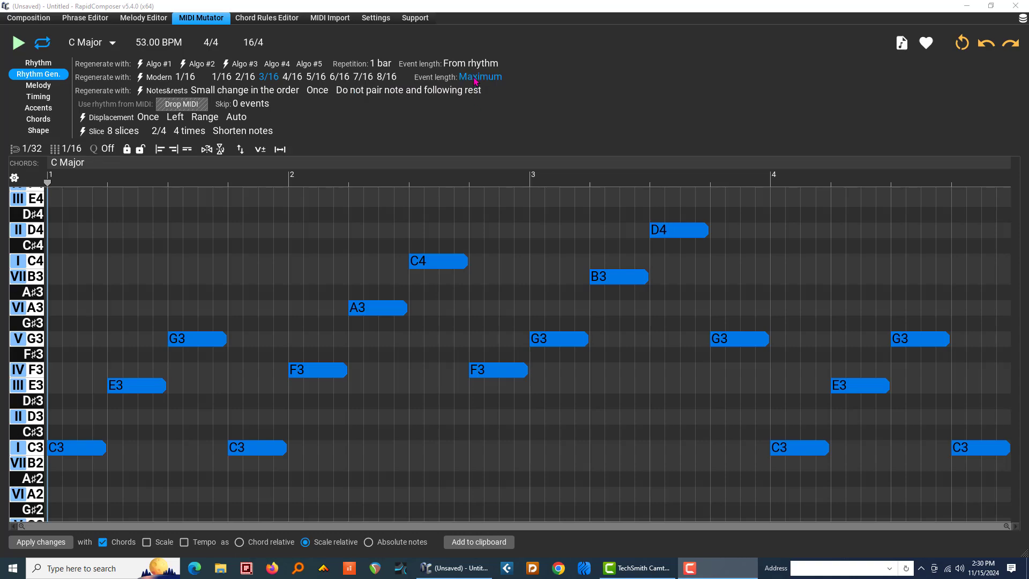
Step: Regenerate the rhythm with the Modern algorithm, using the 1/16 division and 3/16 as the only allowed note length
click(183, 79)
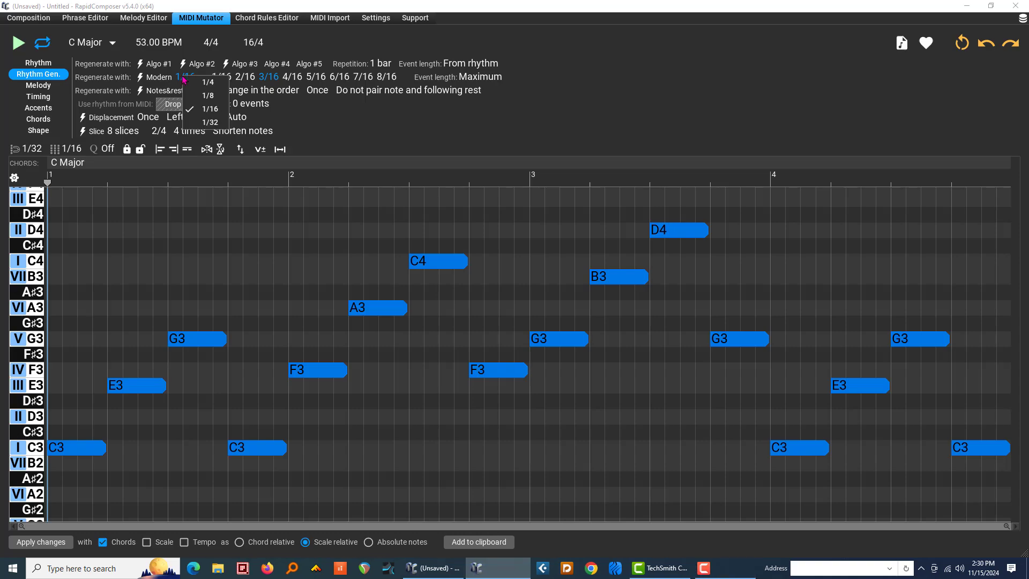
click(290, 117)
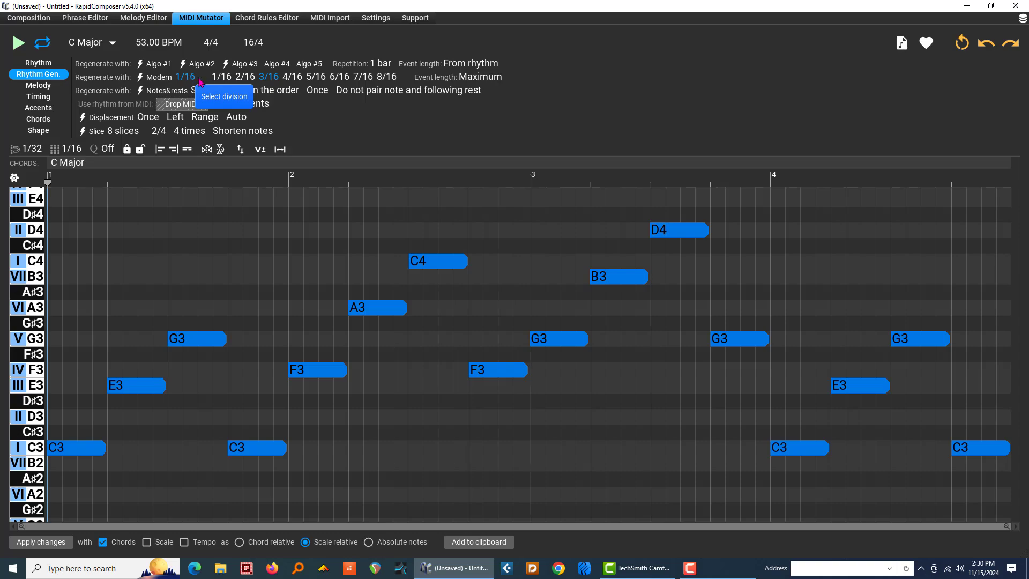
click(263, 79)
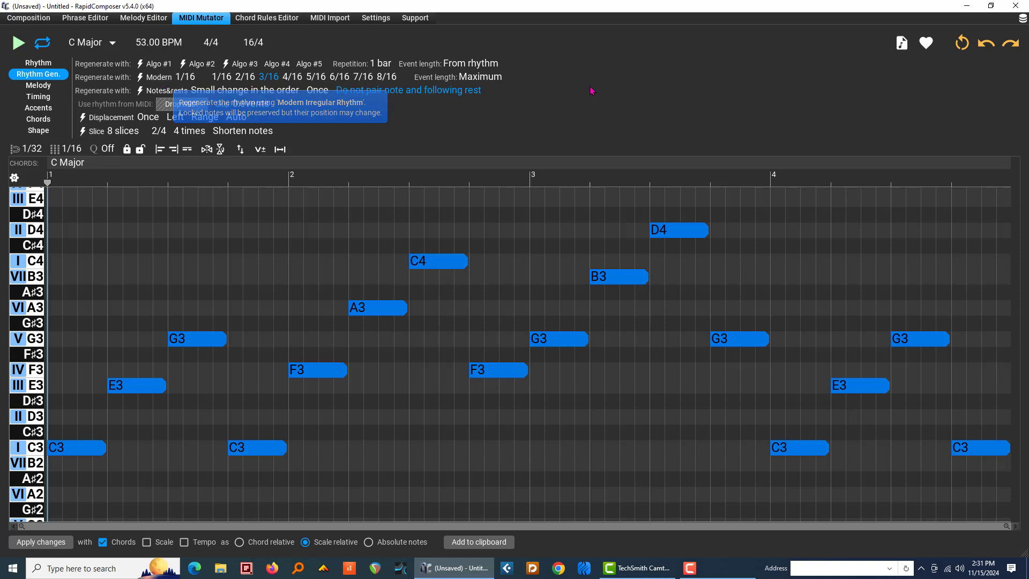
click(159, 77)
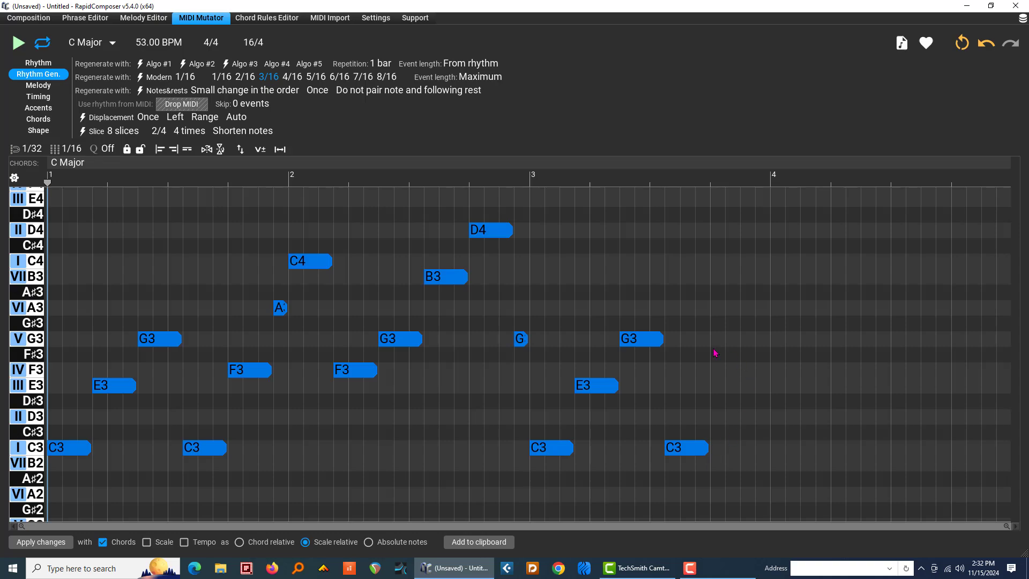
Step: Review the original arpeggiator phrase in the Composition view and return to the MIDI Mutator
click(32, 18)
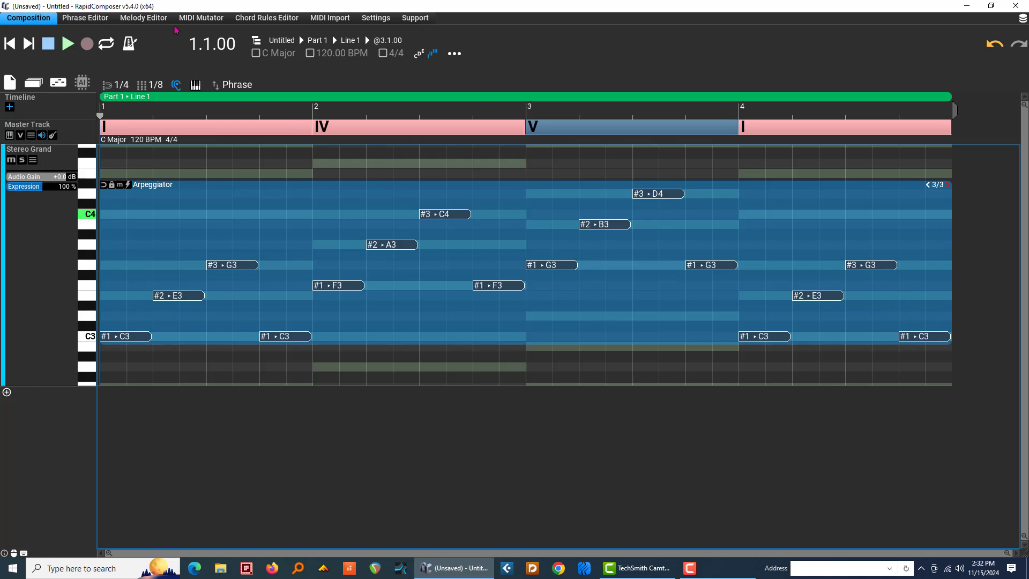
click(198, 18)
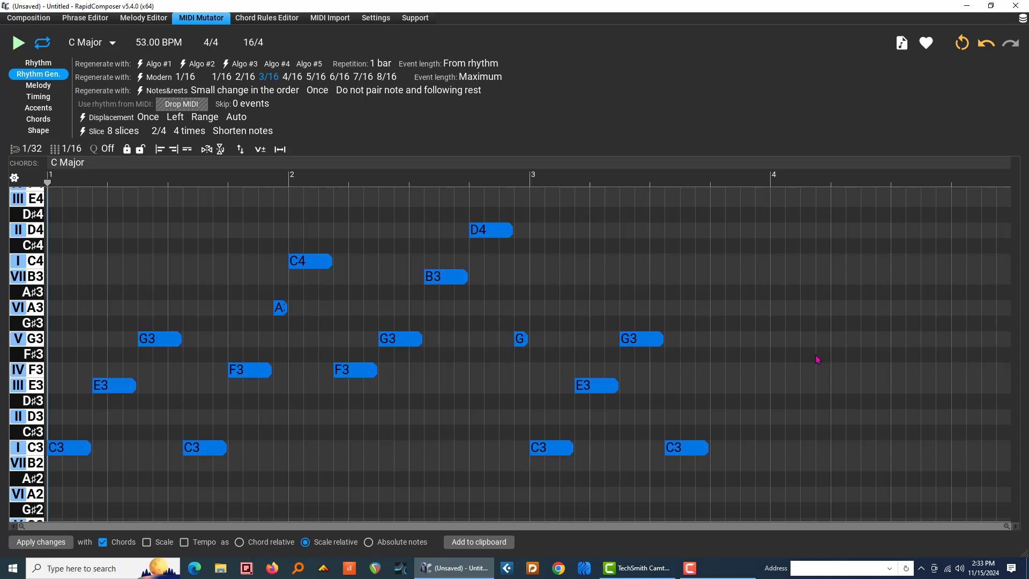
Step: Try the Modern rhythm with 4/16 as the only allowed note length, and after that with only 5/16
click(293, 78)
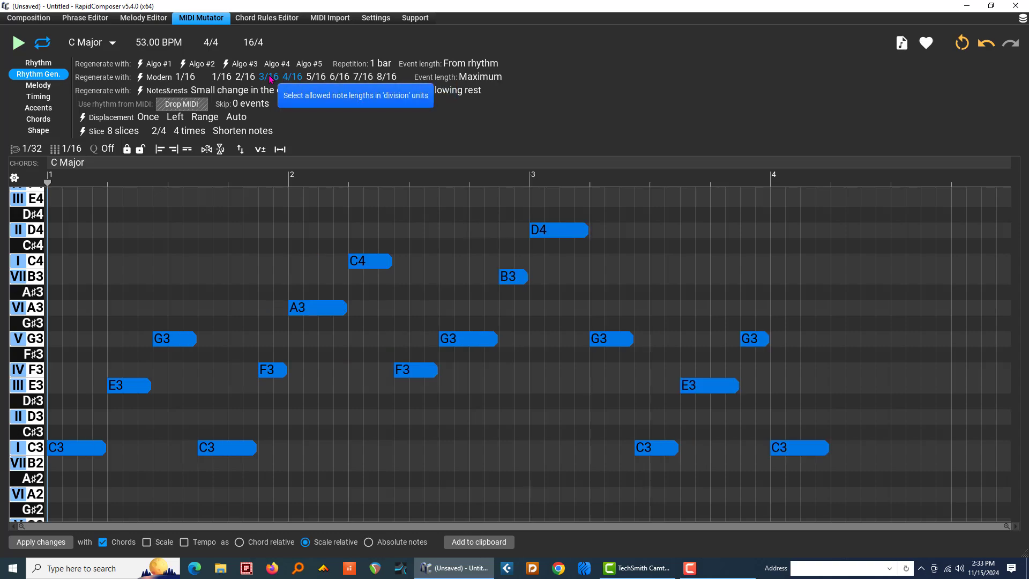
click(268, 77)
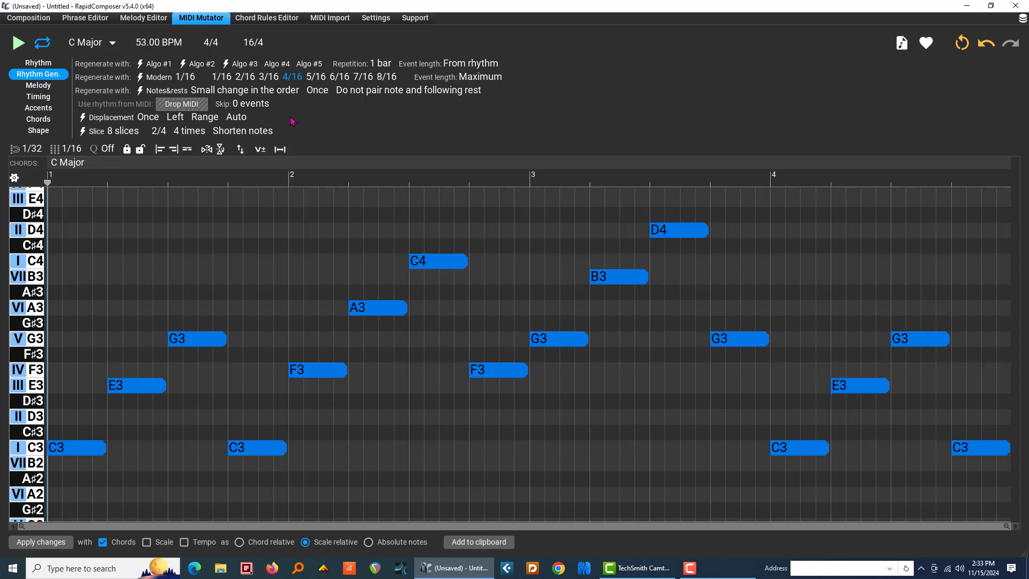
click(315, 78)
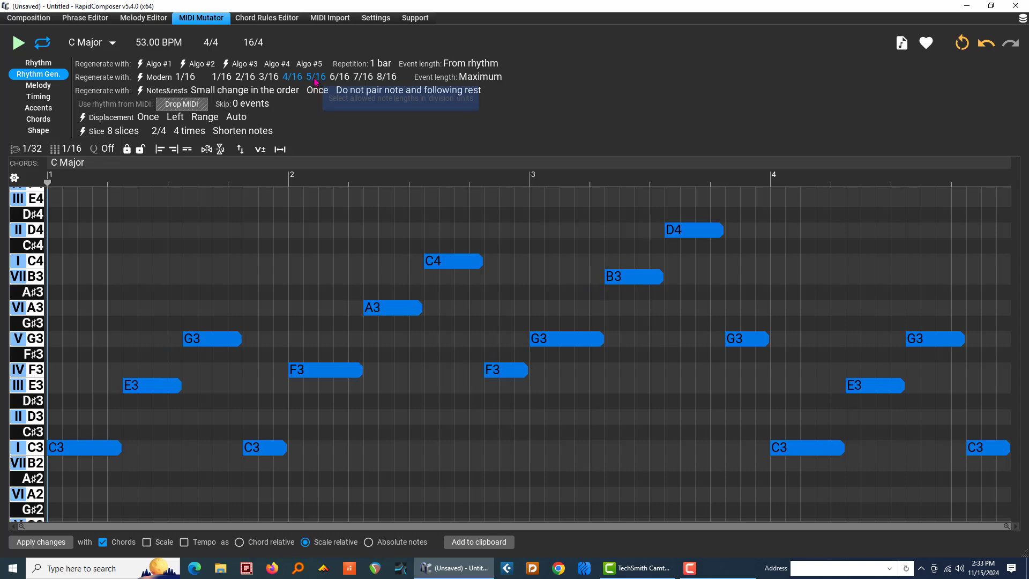
click(298, 81)
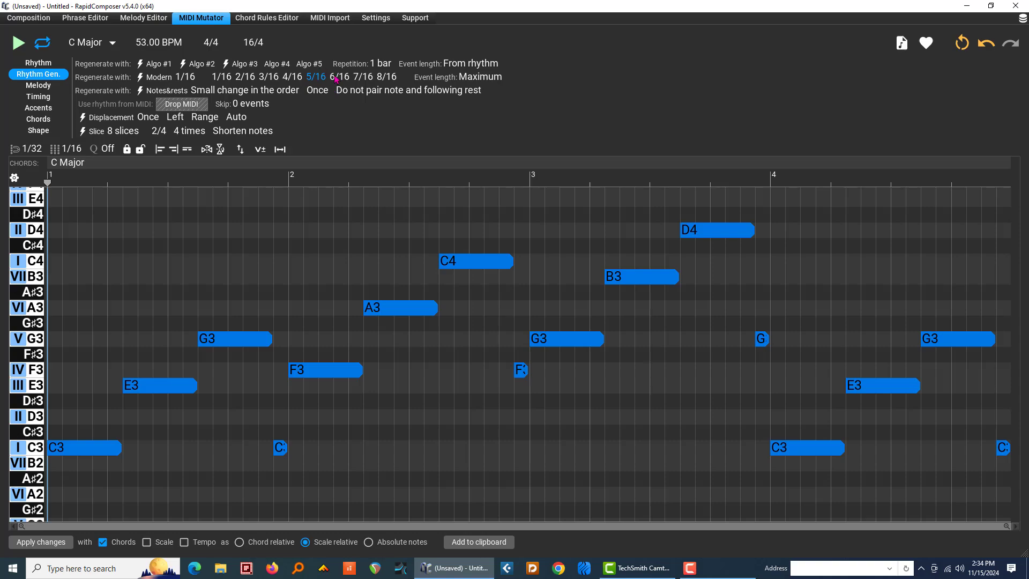
Step: Try the Modern rhythm with 6/16 as the only allowed note length, and after that with only 7/16
click(316, 78)
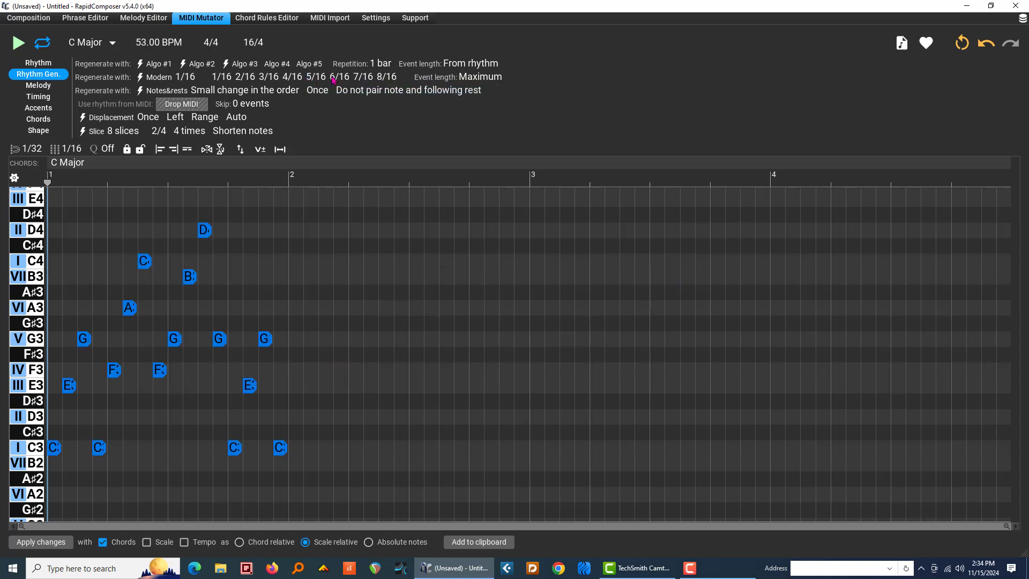
click(332, 79)
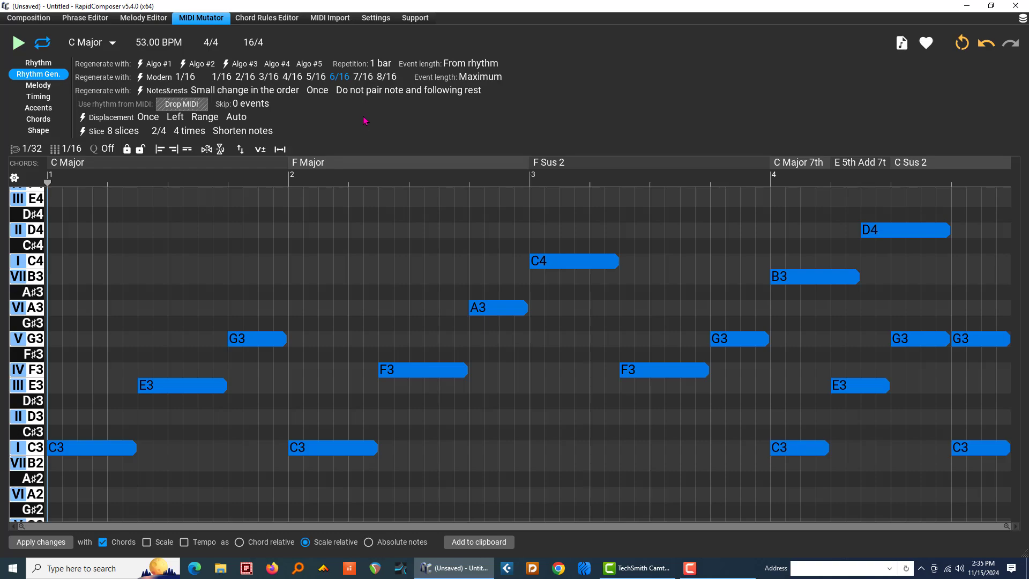
click(363, 77)
click(347, 78)
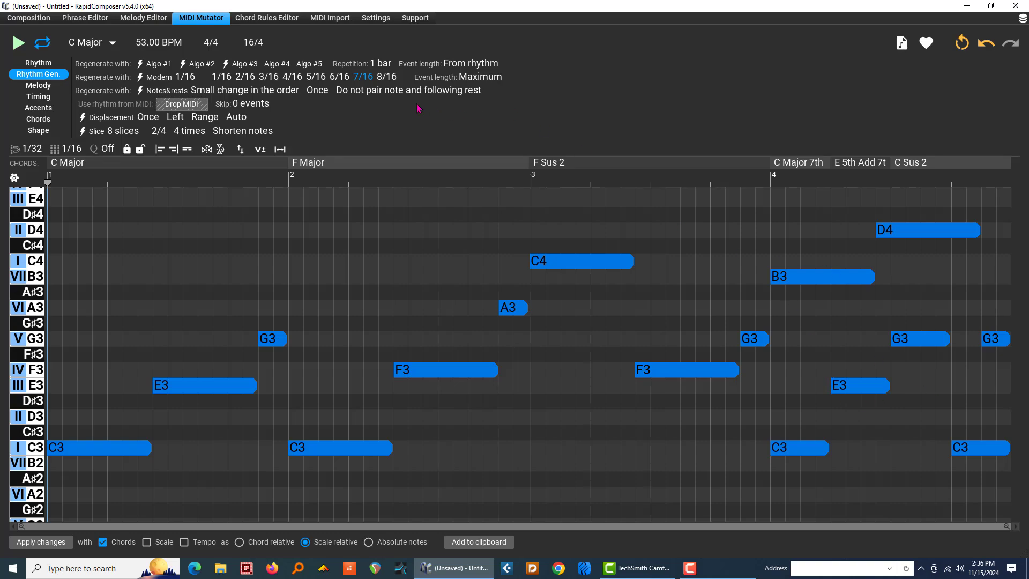
Step: Try the Modern rhythm with 8/16 as the only allowed note length, combine it with 1/16, and keep only 1/16
click(363, 78)
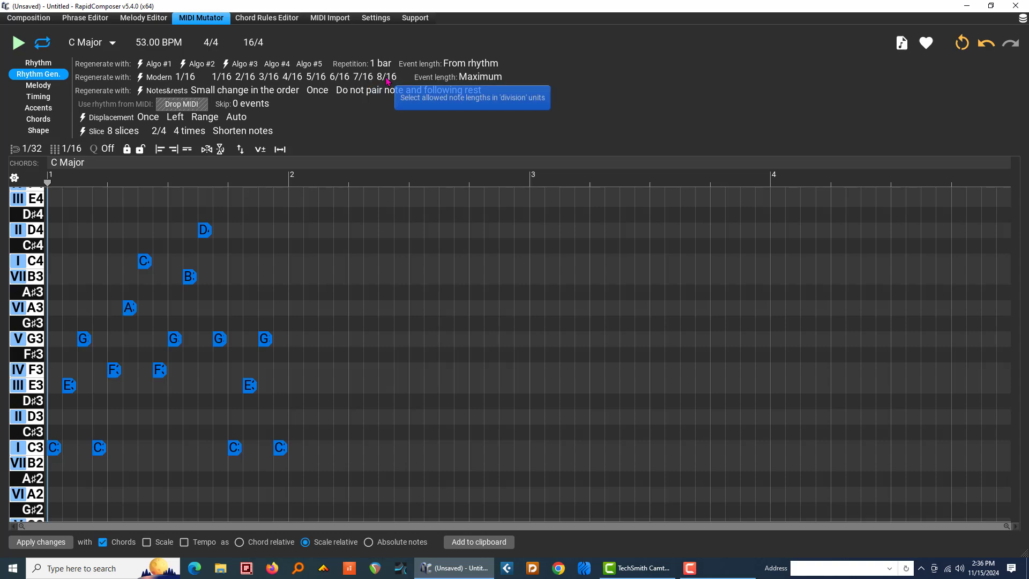
click(386, 78)
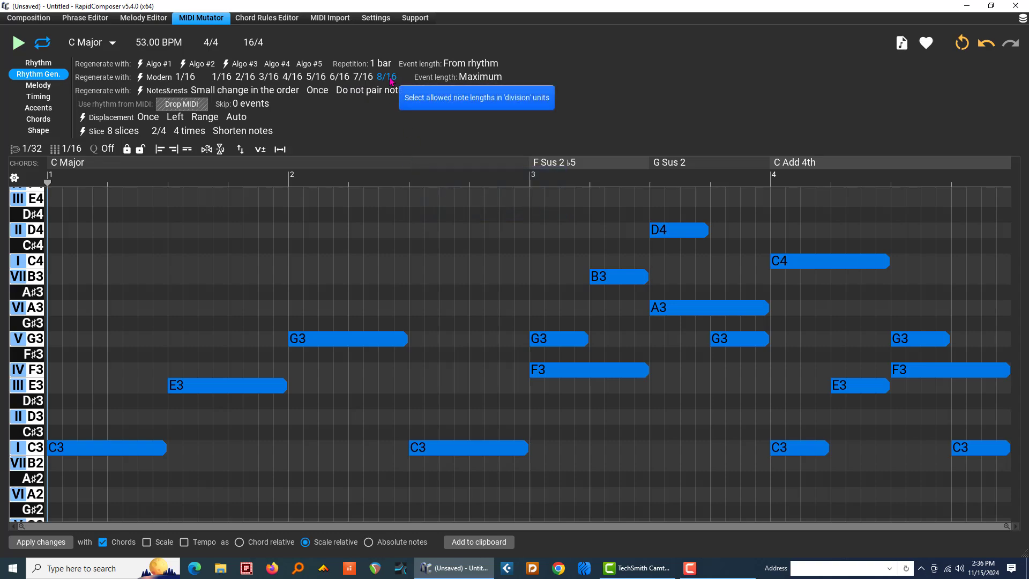
click(215, 76)
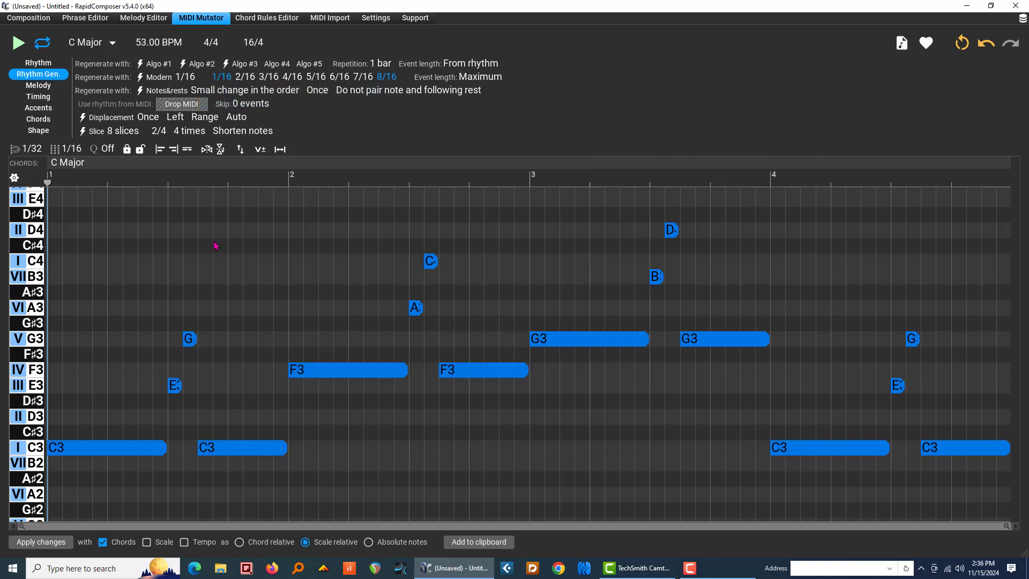
click(387, 79)
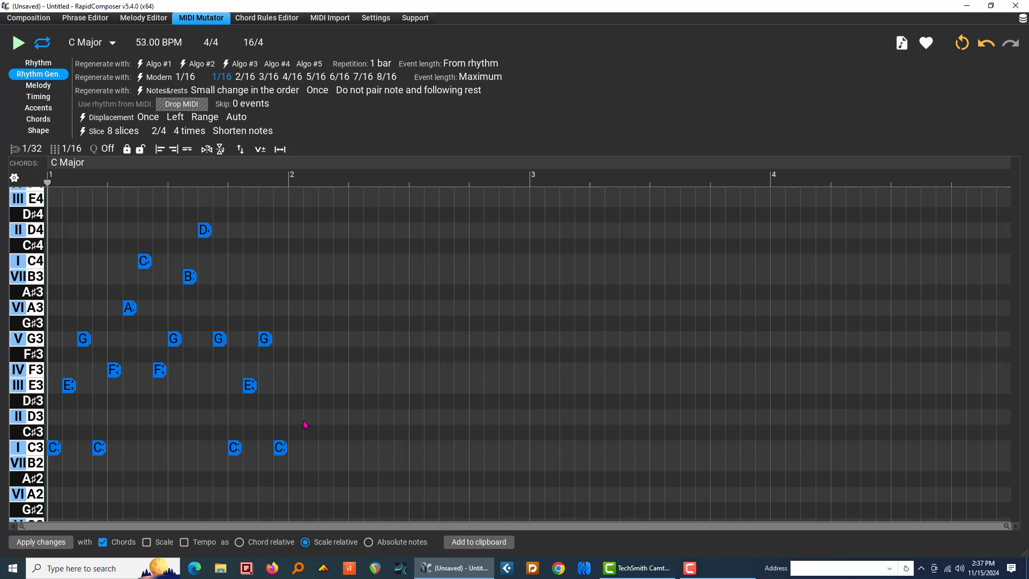
Step: Add 2/16 to the allowed 1/16 note length, regenerate the Modern rhythm, and allow 3/16 as well
click(248, 82)
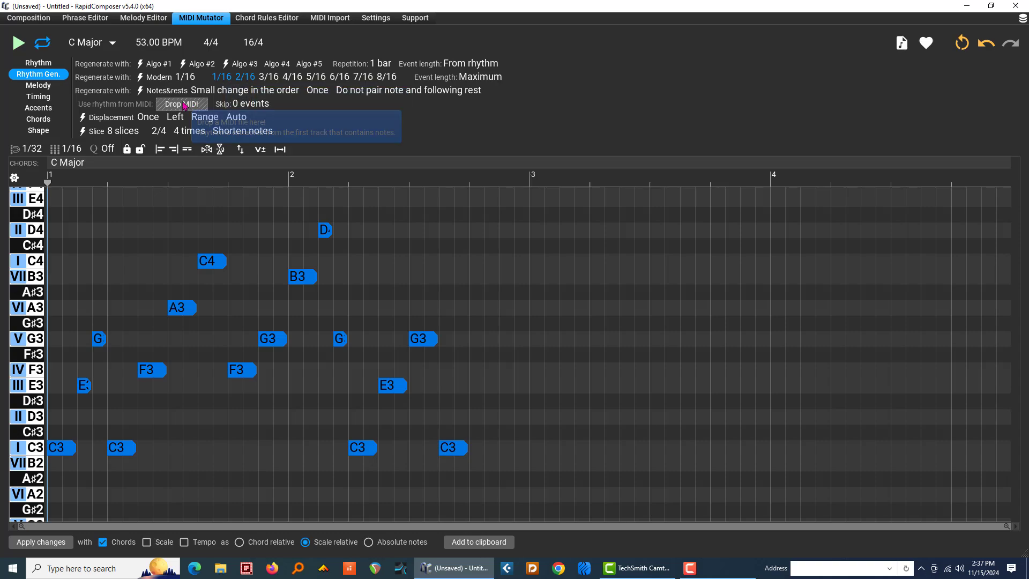
click(153, 81)
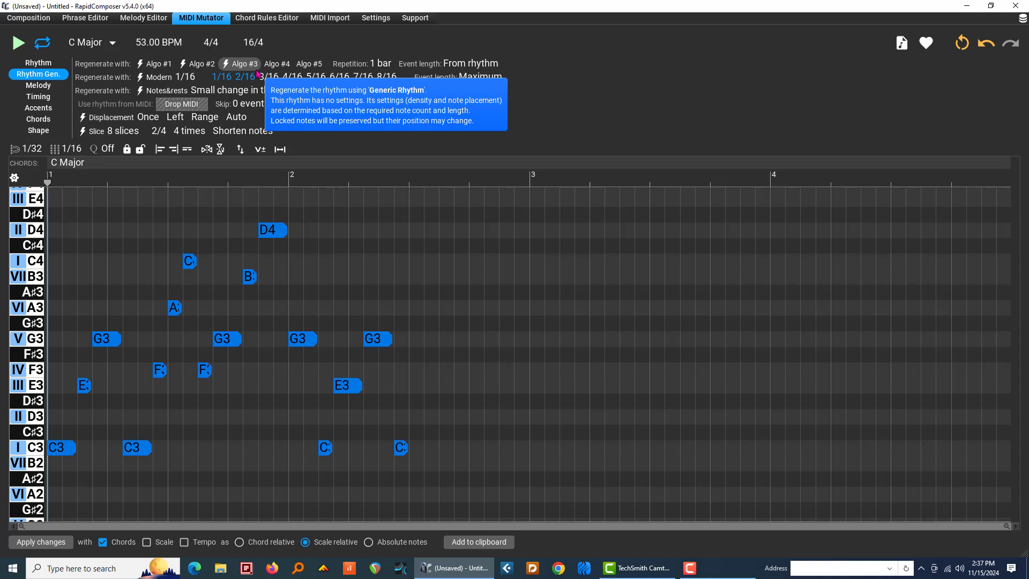
click(271, 77)
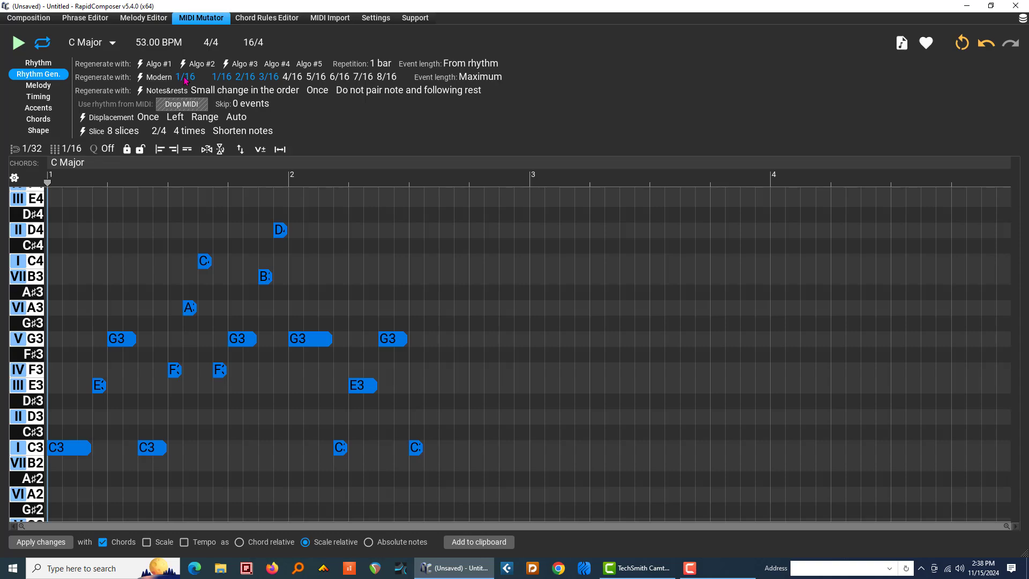
Step: Clear all allowed note lengths of the Modern rhythm and allow only 2/16
click(221, 78)
click(245, 77)
click(263, 78)
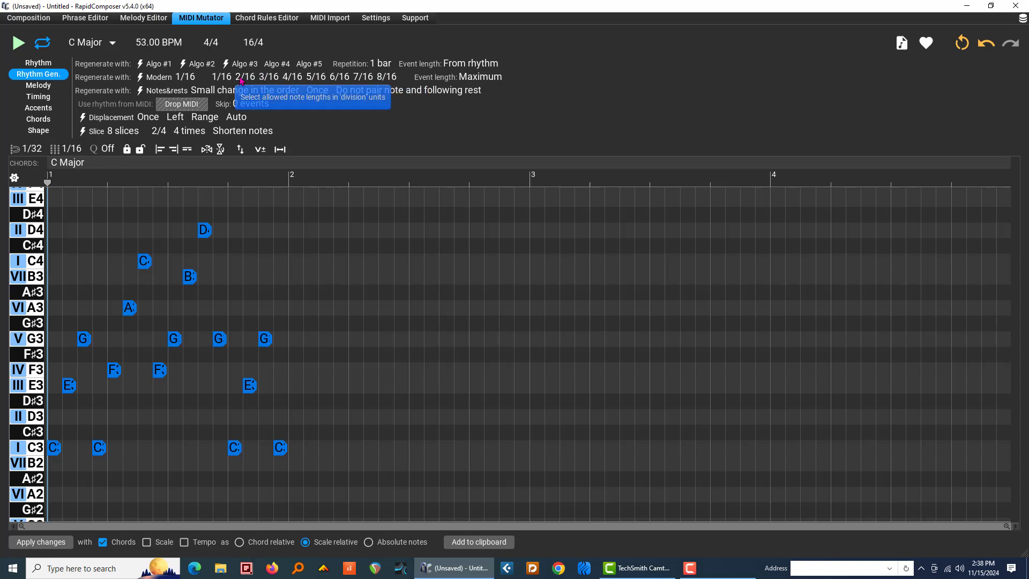
click(245, 77)
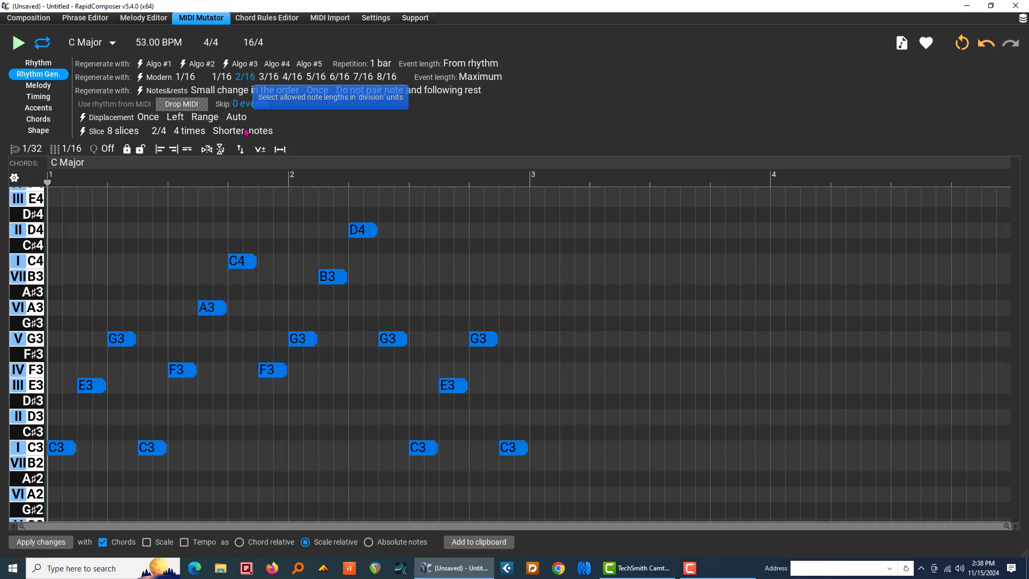
Step: Set the Modern rhythm's division to 1/8
click(193, 79)
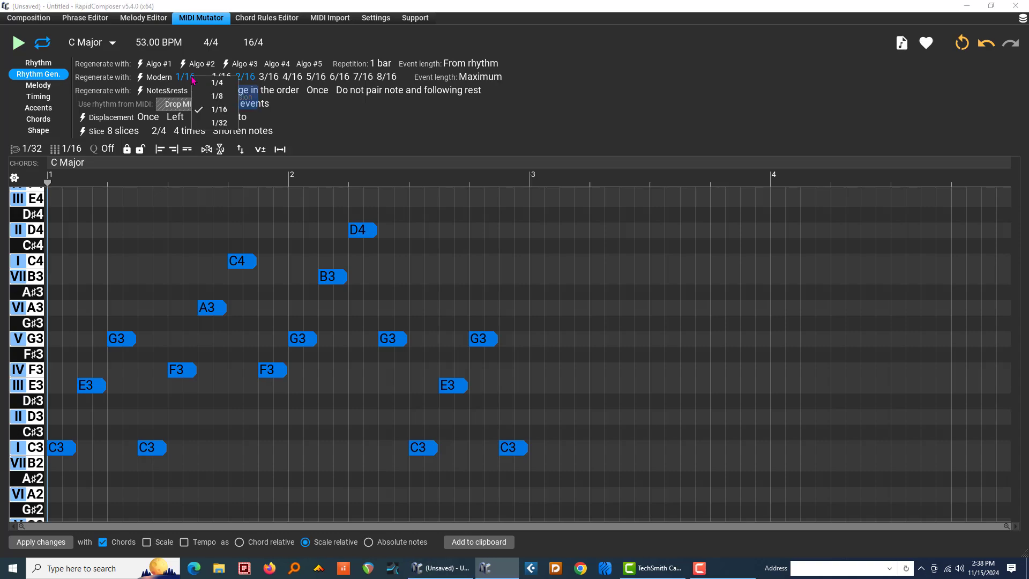
click(214, 96)
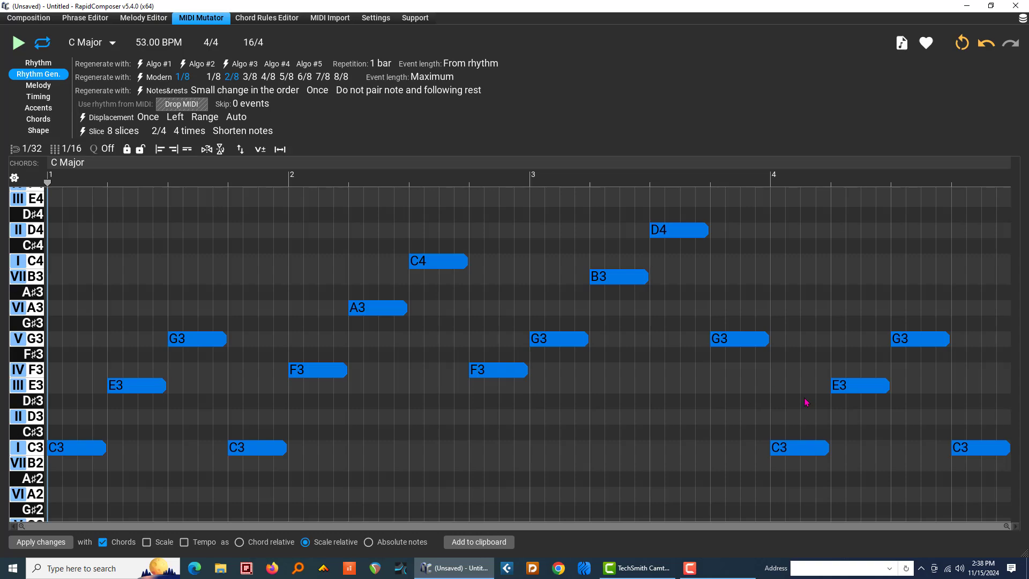
Step: Set the Modern rhythm's division to 1/16 and make 3/16 the only allowed note length
click(183, 80)
click(196, 110)
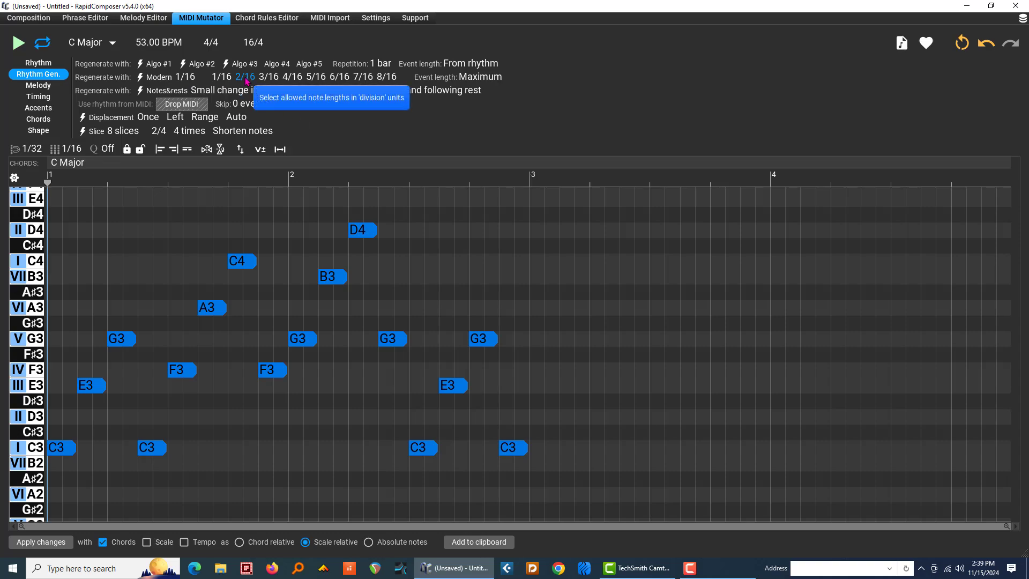
click(266, 78)
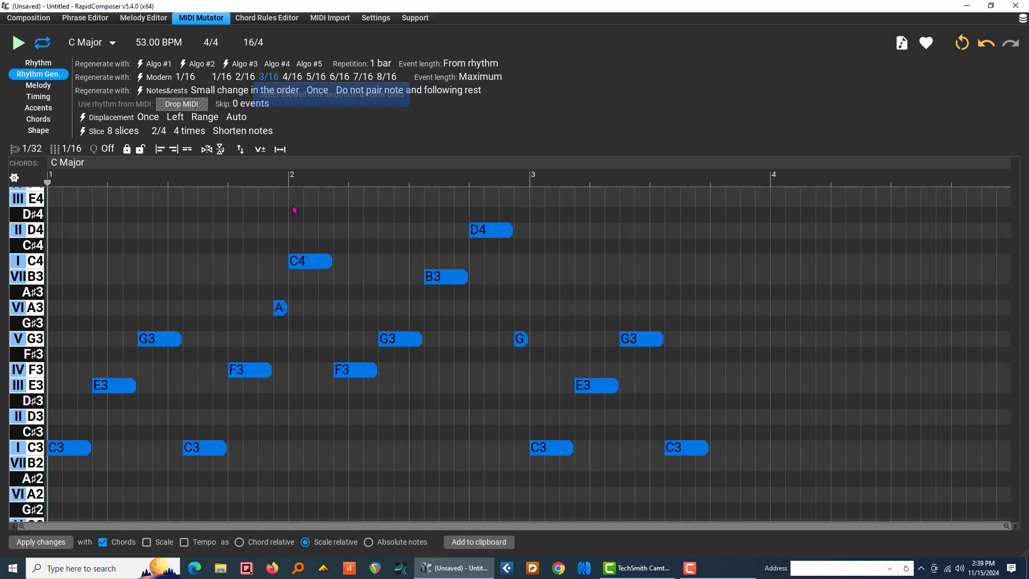